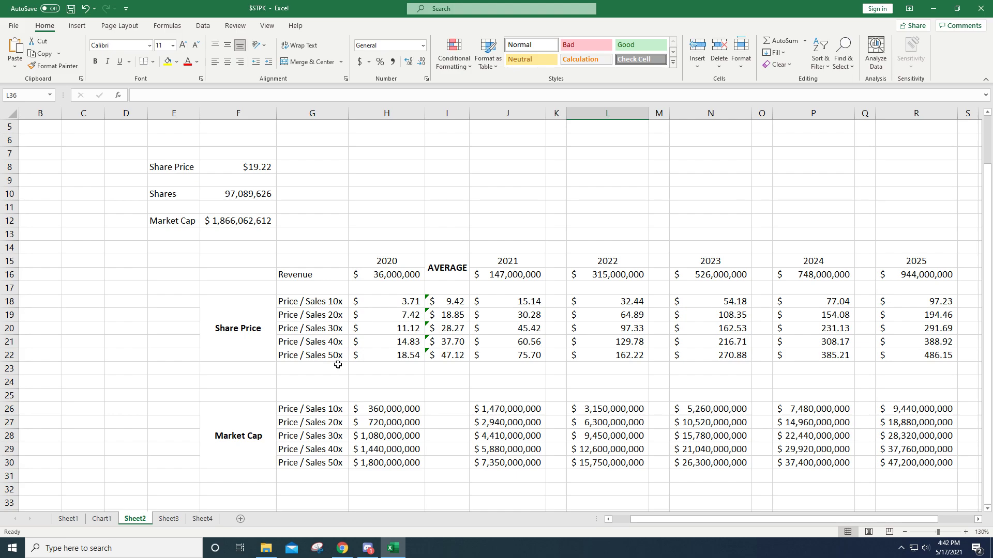
Change the heading of the last revenue column, cell T15, to 2026
{"action": "left_click", "coordinate": [390, 362]}
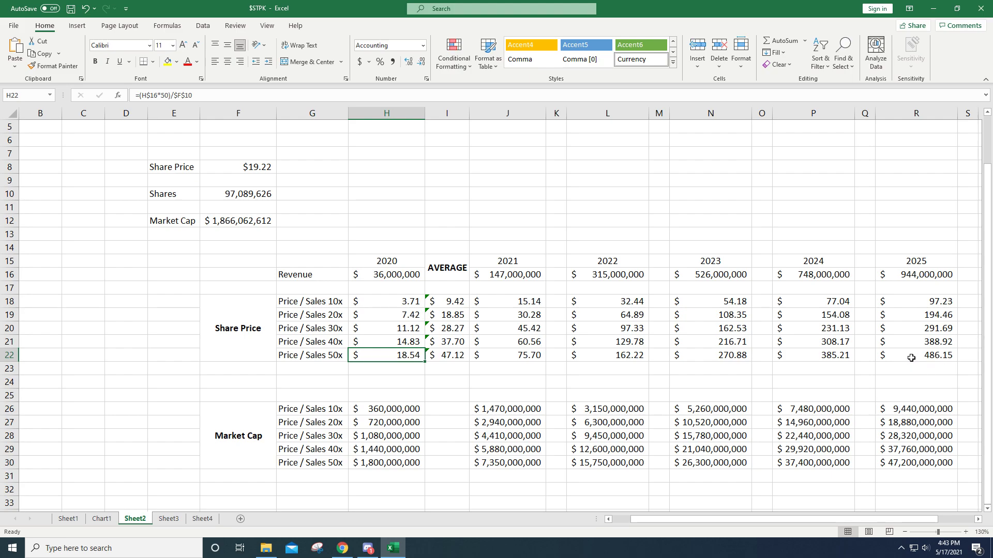
{"action": "left_click_drag", "start_coordinate": [821, 519], "coordinate": [908, 466]}
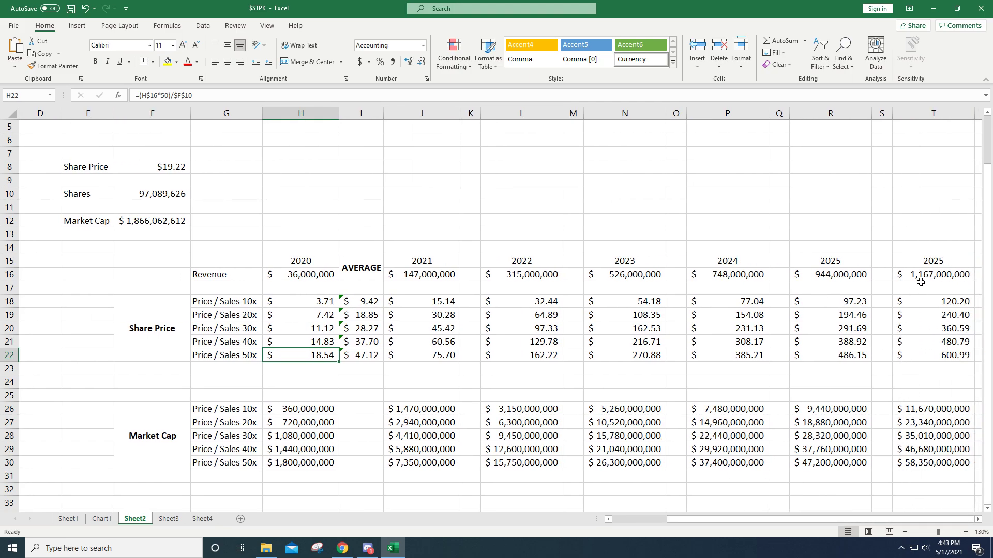
{"action": "left_click", "coordinate": [931, 267]}
{"action": "left_click", "coordinate": [237, 99]}
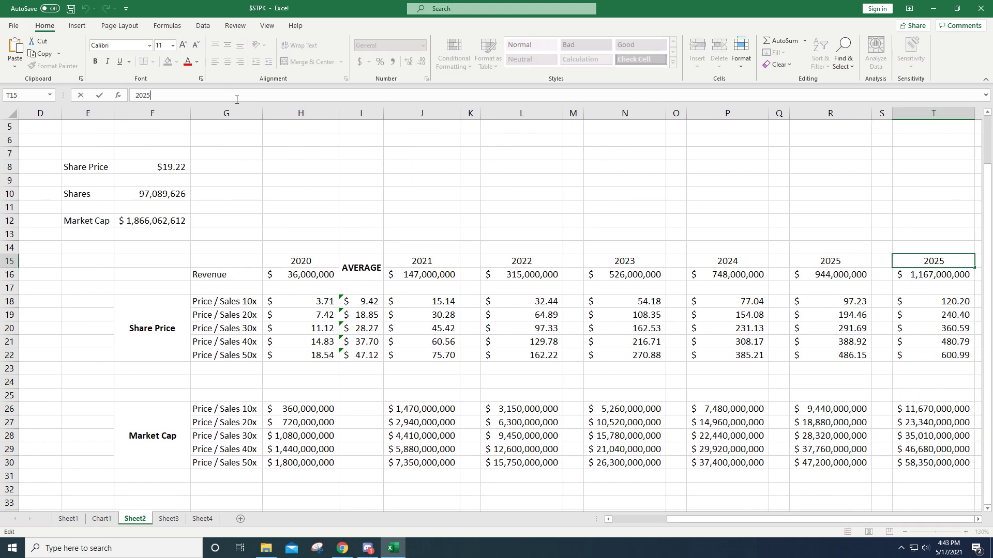
{"action": "key", "text": "BackSpace"}
{"action": "type", "text": "6"}
{"action": "key", "text": "Return"}
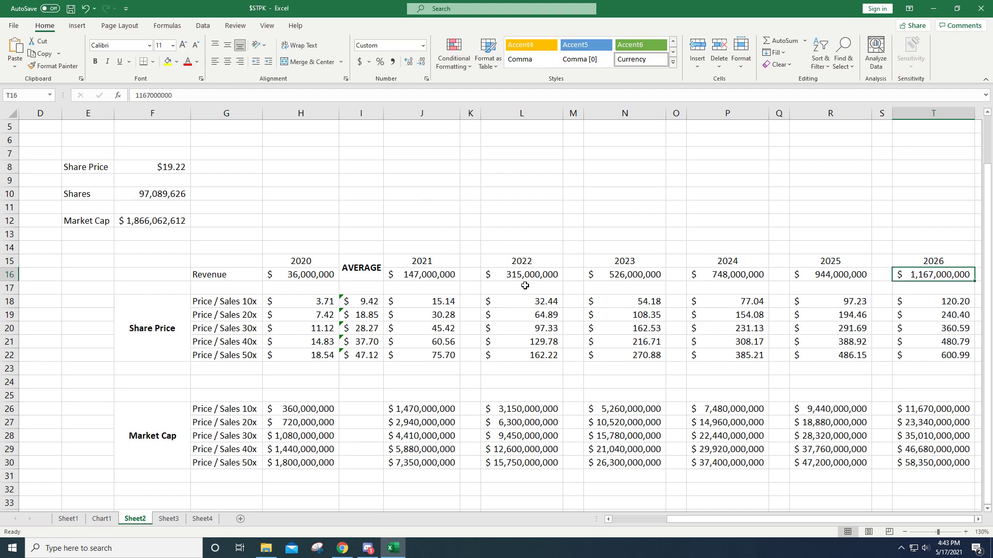
Check the 2026 share price at Price / Sales 50x on Sheet2
{"action": "left_click", "coordinate": [926, 385]}
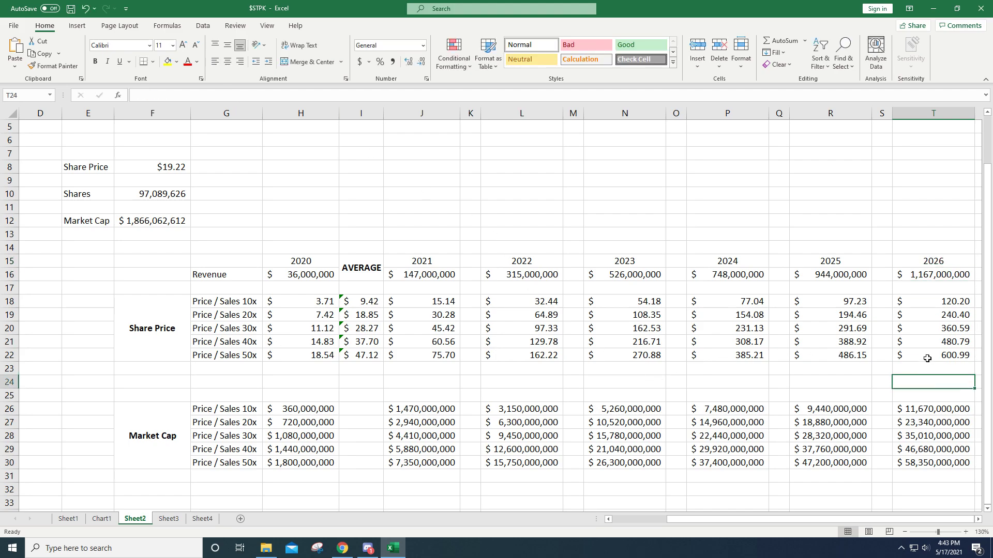
{"action": "left_click", "coordinate": [927, 359]}
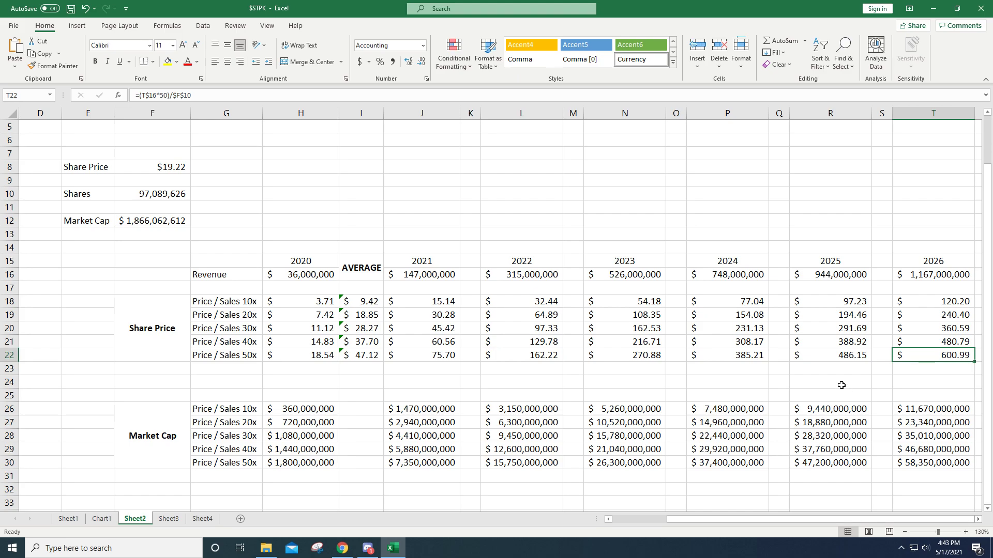
{"action": "left_click", "coordinate": [809, 384]}
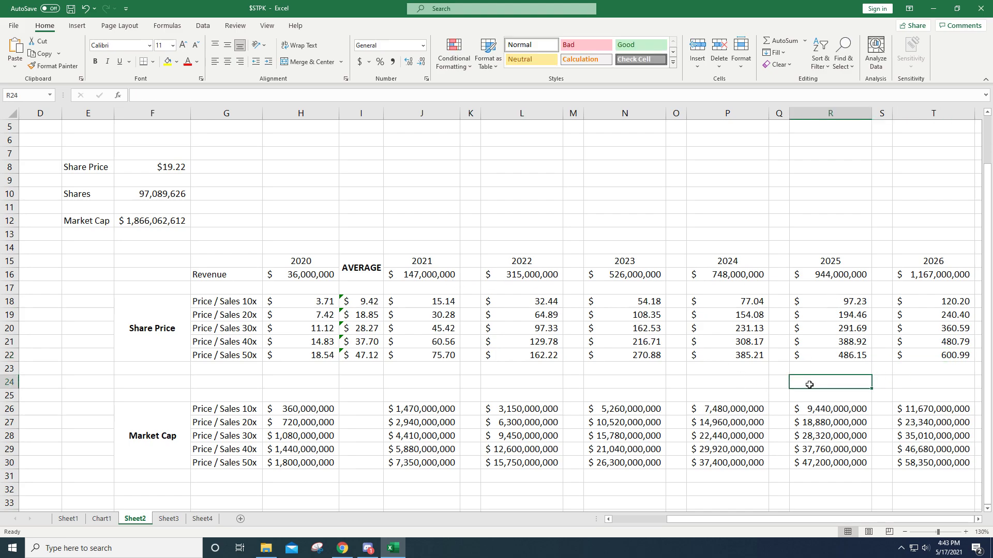
{"action": "left_click_drag", "start_coordinate": [747, 523], "coordinate": [699, 511]}
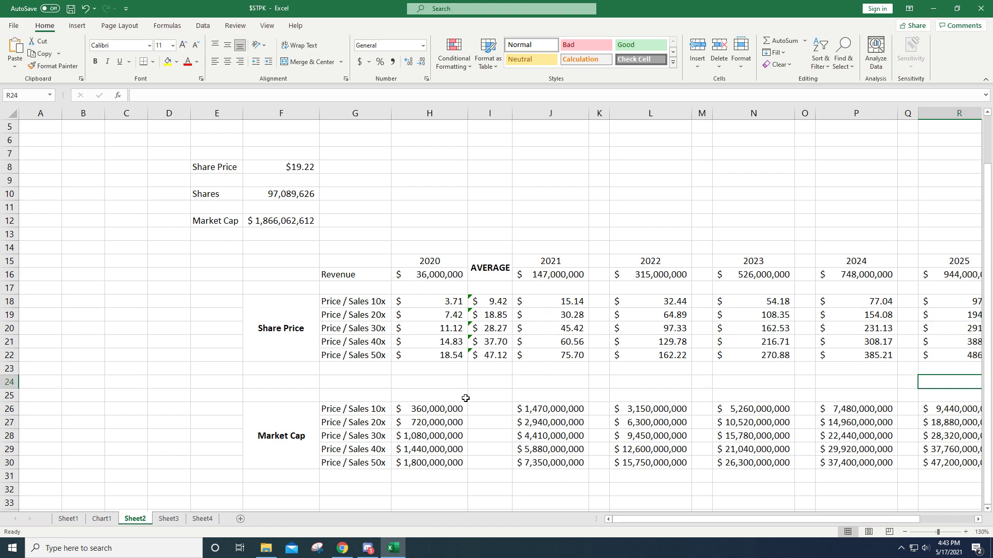
Open Sheet4 and inspect the q1 Price / Sales 10x formula in the upper table
{"action": "left_click", "coordinate": [171, 521]}
{"action": "left_click", "coordinate": [202, 519]}
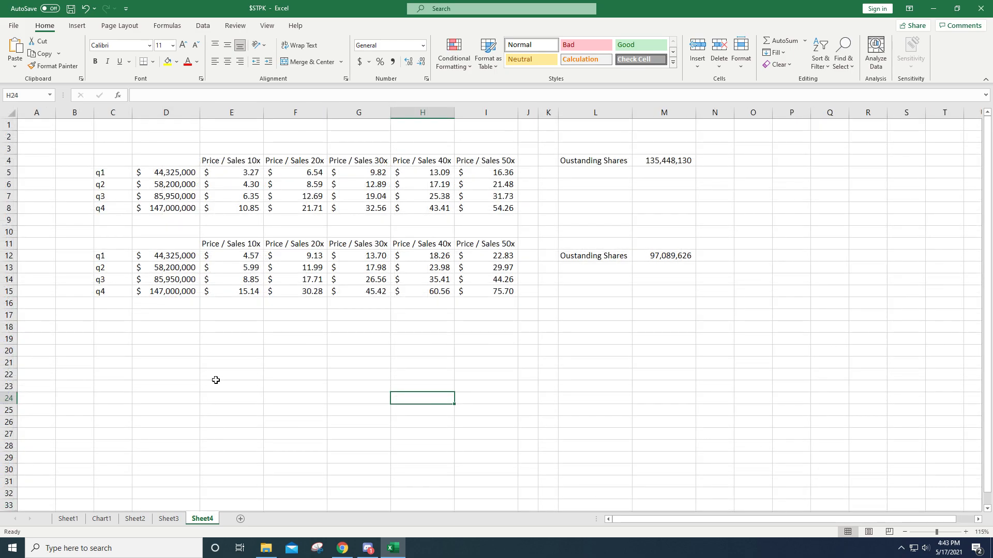
{"action": "left_click", "coordinate": [221, 343]}
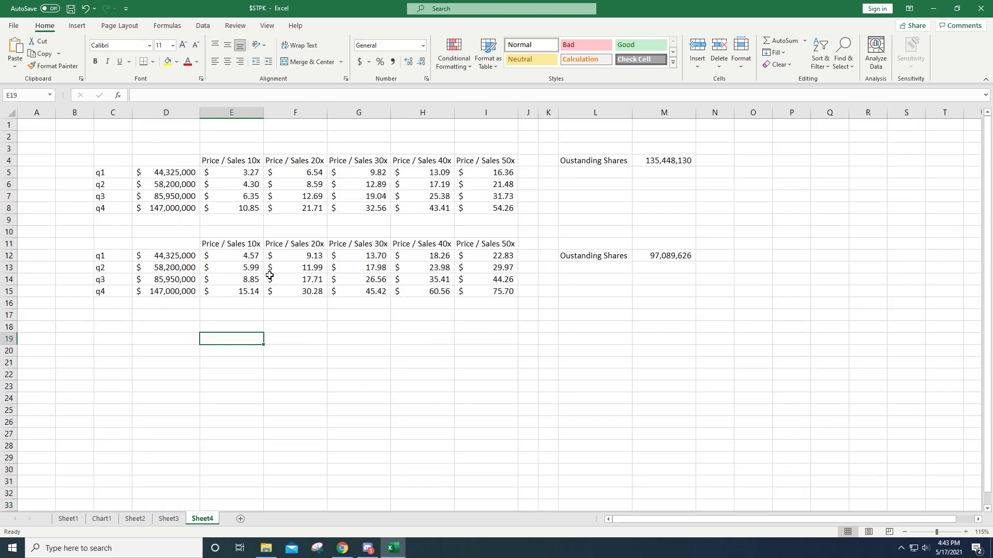
{"action": "left_click", "coordinate": [246, 187]}
{"action": "left_click", "coordinate": [249, 165]}
{"action": "left_click", "coordinate": [251, 176]}
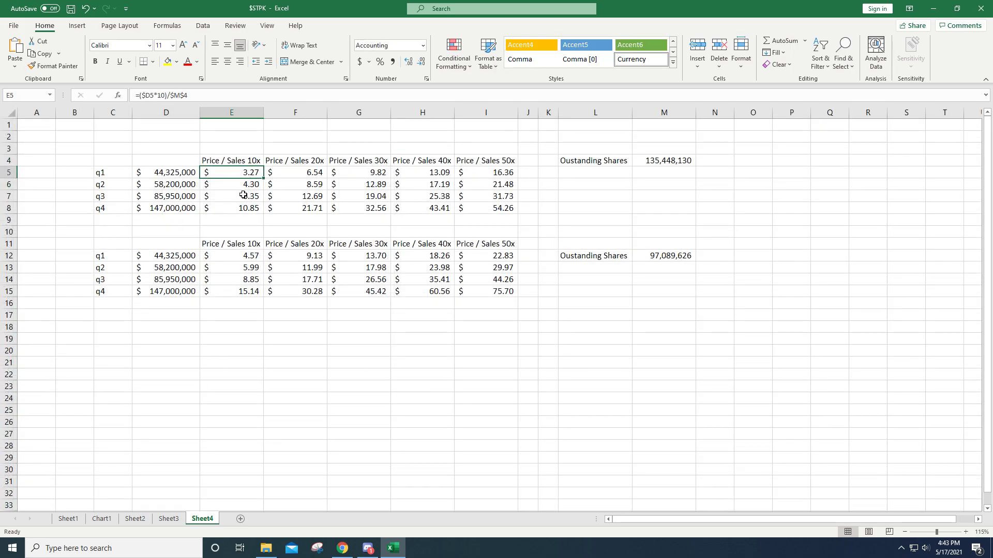
{"action": "left_click", "coordinate": [244, 195]}
{"action": "double_click", "coordinate": [246, 173]}
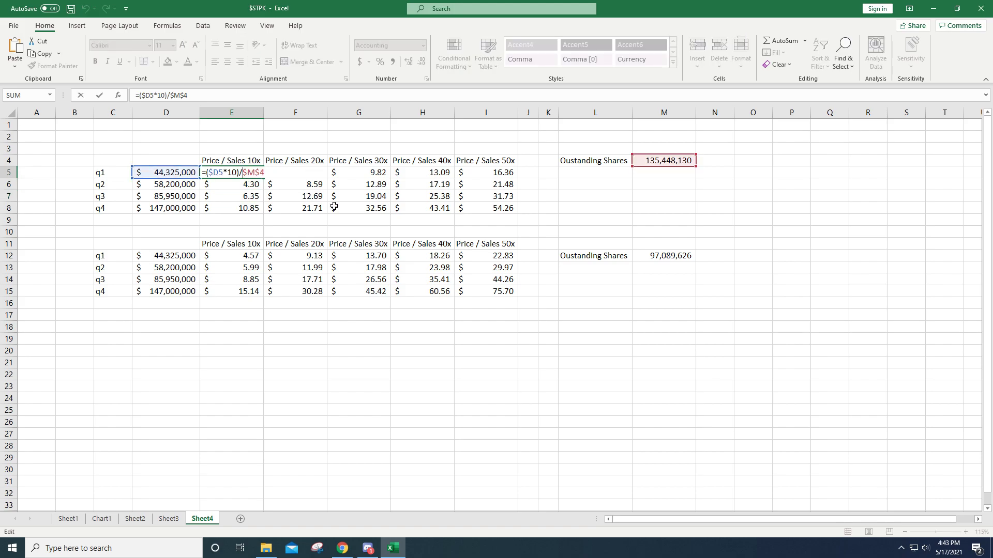
{"action": "key", "text": "Return"}
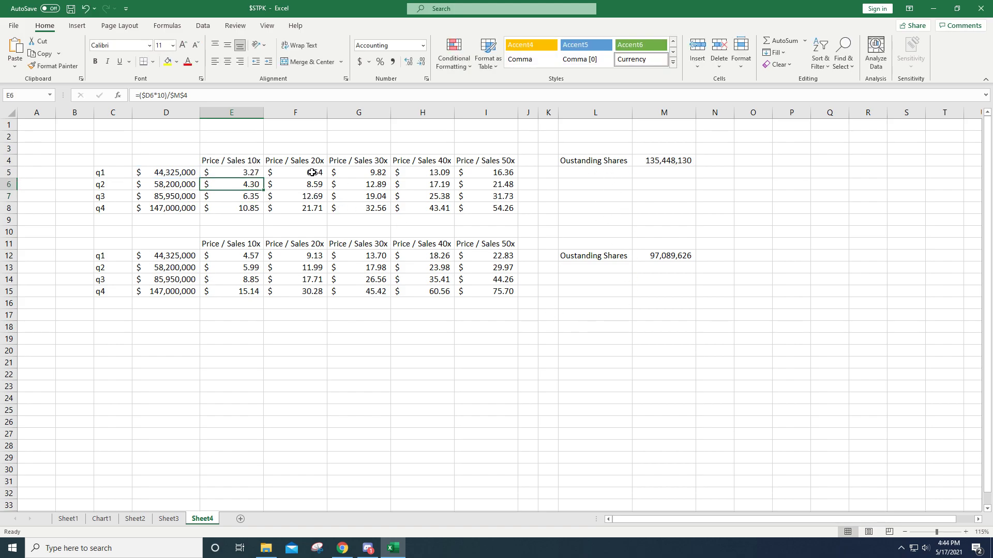
{"action": "scroll", "coordinate": [312, 172], "scroll_direction": "up", "scroll_amount": 3, "text": "ctrl"}
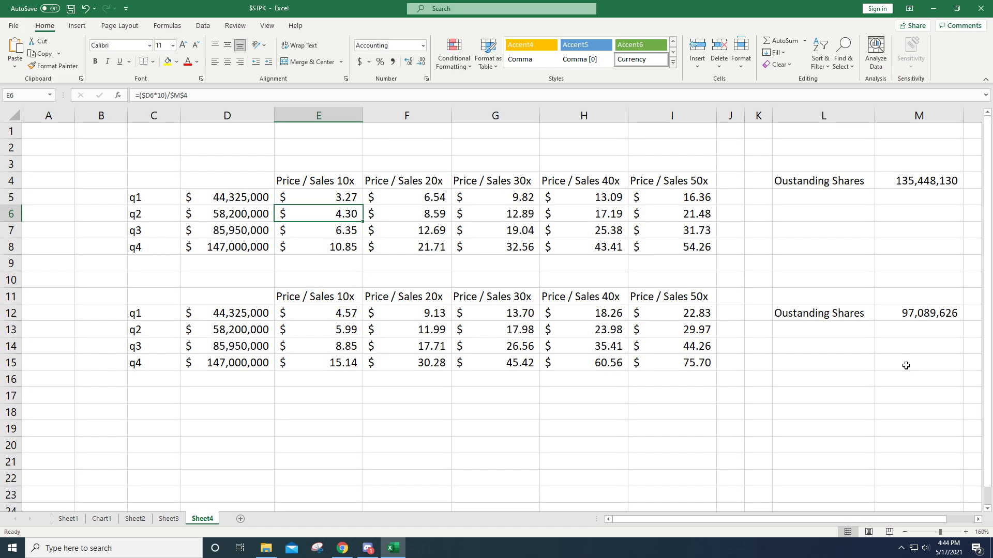
Review the q1 to q3 share prices at Price / Sales 10x and the q1 and q2 revenues in the upper table
{"action": "left_click", "coordinate": [336, 197]}
{"action": "left_click", "coordinate": [327, 214]}
{"action": "left_click", "coordinate": [336, 236]}
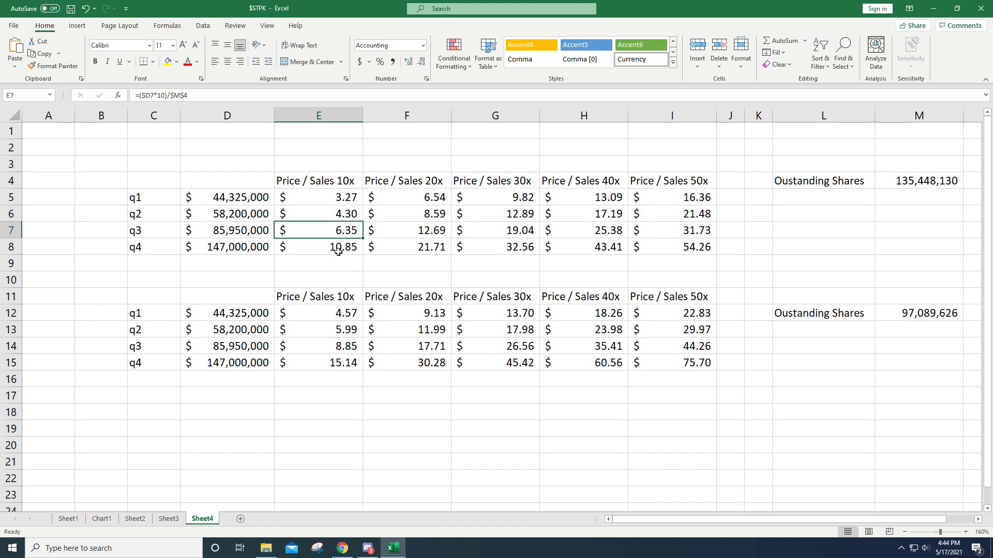
{"action": "left_click", "coordinate": [243, 212]}
{"action": "left_click", "coordinate": [250, 200]}
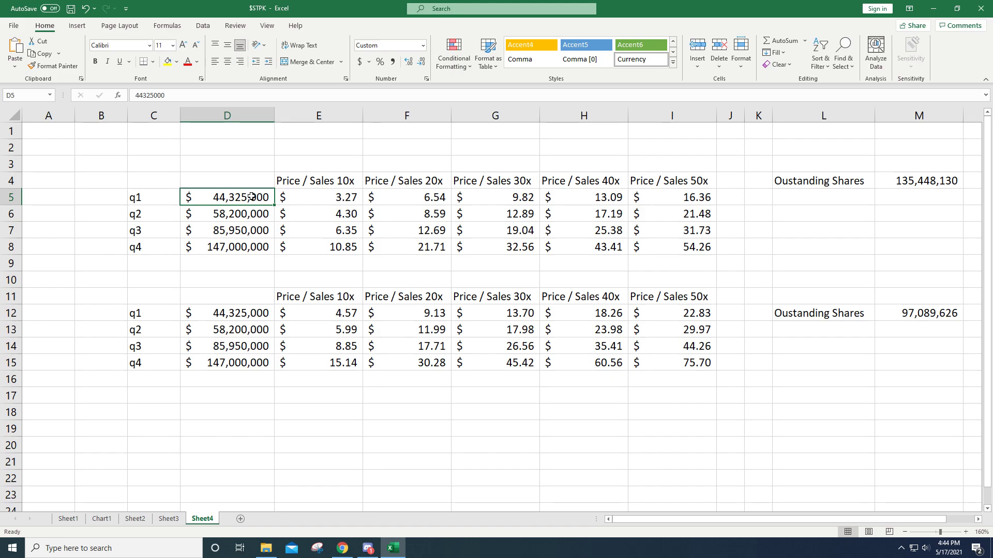
Center the Price / Sales headings in E4:I4 horizontally and vertically, and make them bold with a bottom border
{"action": "left_click_drag", "start_coordinate": [309, 186], "coordinate": [690, 182]}
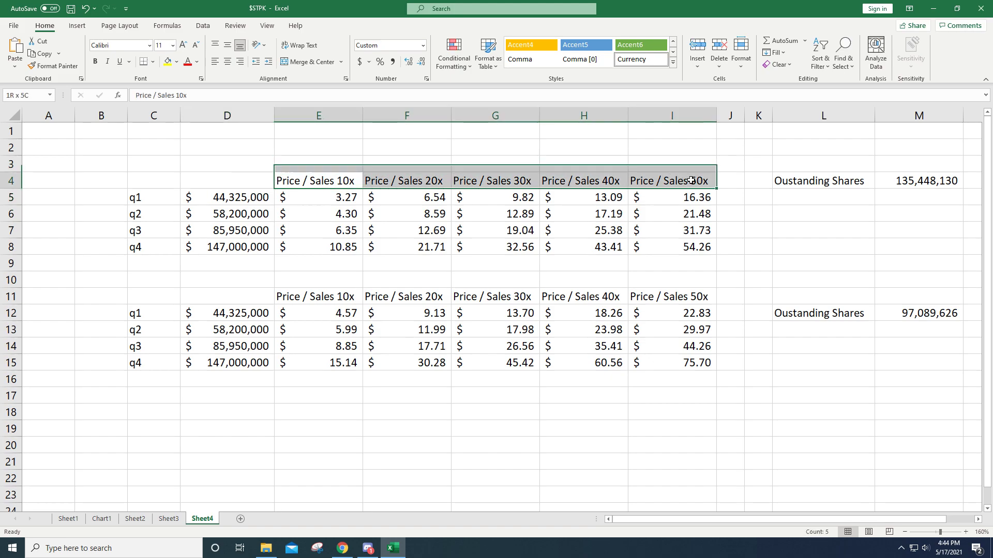
{"action": "left_click", "coordinate": [227, 61]}
{"action": "left_click", "coordinate": [227, 45]}
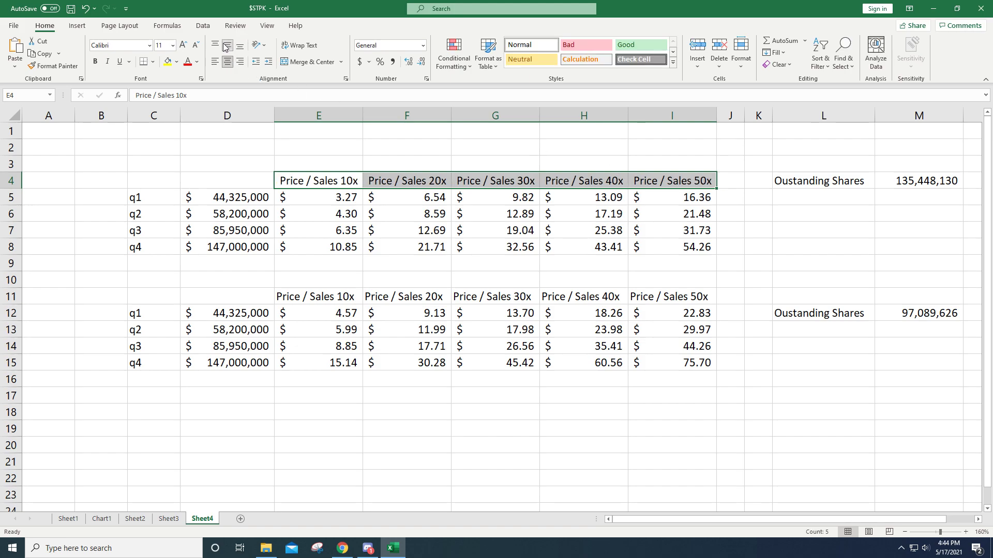
{"action": "key", "text": "ctrl+b"}
{"action": "left_click", "coordinate": [401, 268]}
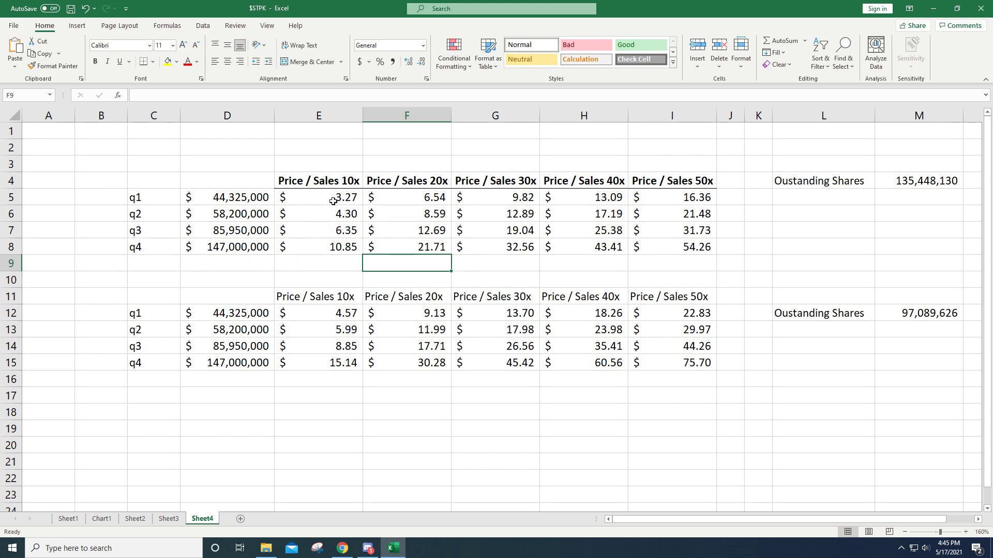
Compare the q4 Price / Sales 20x share prices of both tables and review the q2 to q4 revenues in the lower table
{"action": "left_click", "coordinate": [414, 247]}
{"action": "left_click", "coordinate": [437, 270]}
{"action": "left_click", "coordinate": [420, 252]}
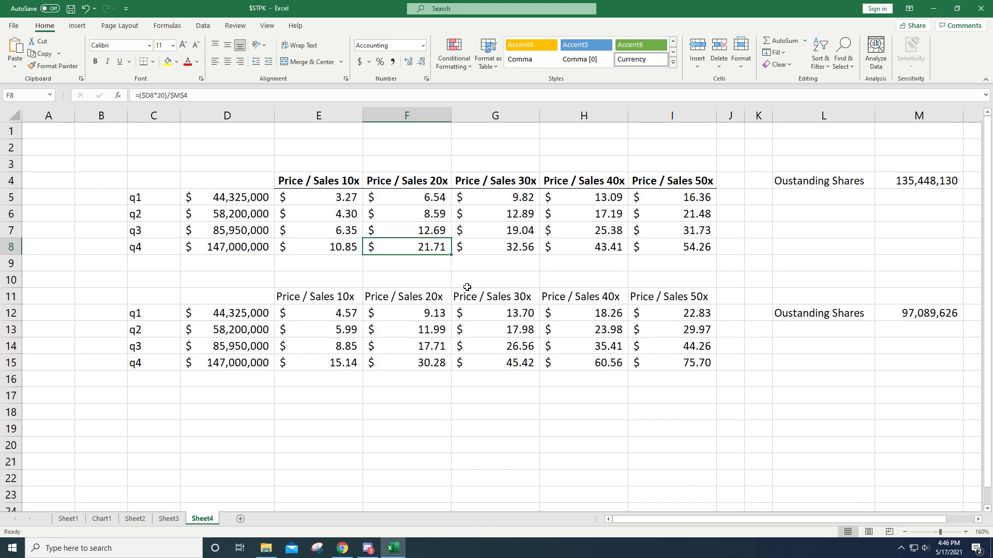
{"action": "left_click", "coordinate": [396, 366]}
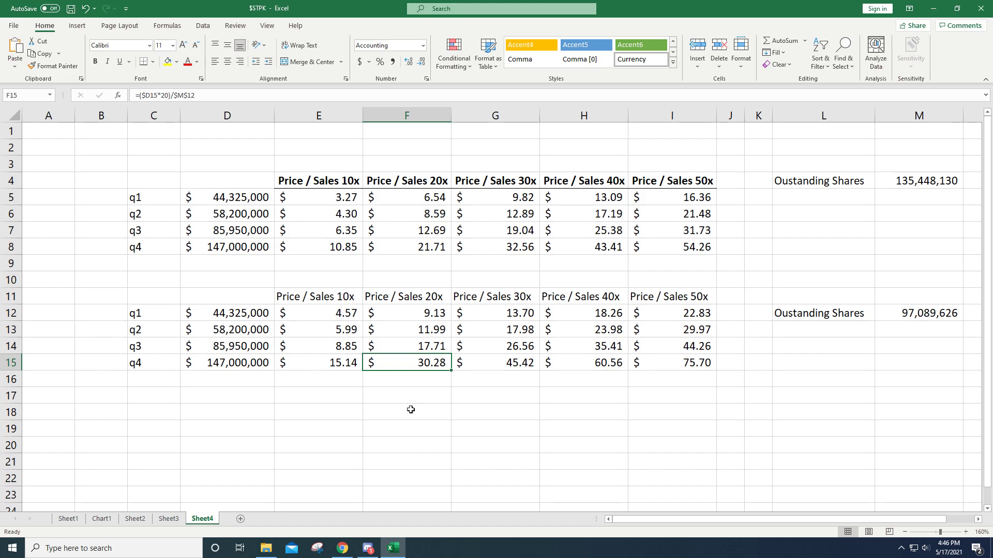
{"action": "left_click", "coordinate": [245, 331]}
{"action": "left_click", "coordinate": [239, 359]}
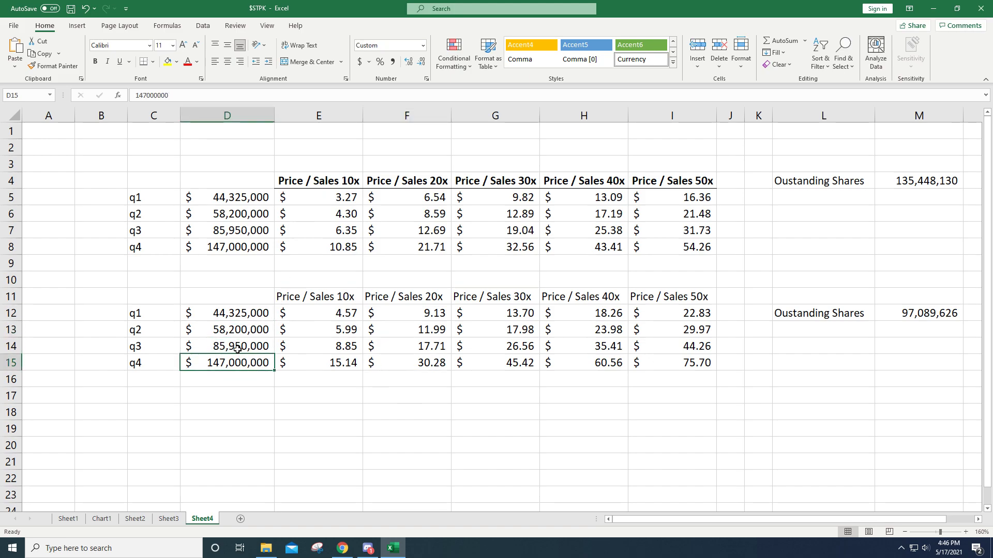
{"action": "left_click", "coordinate": [236, 333]}
{"action": "left_click", "coordinate": [233, 347]}
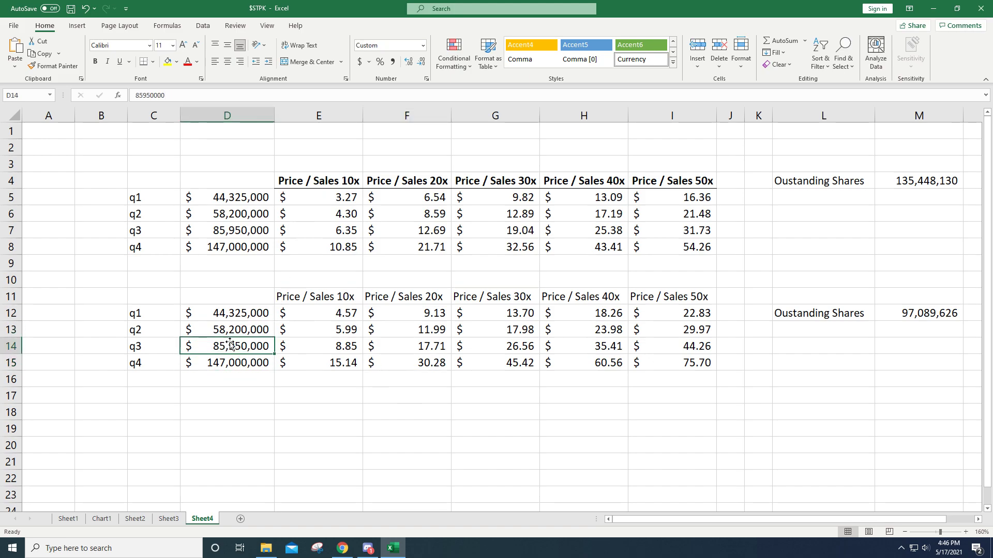
Enter the heading (TTM) above the upper table's revenue column in cell D4
{"action": "left_click", "coordinate": [232, 194]}
{"action": "left_click", "coordinate": [240, 184]}
{"action": "type", "text": "("}
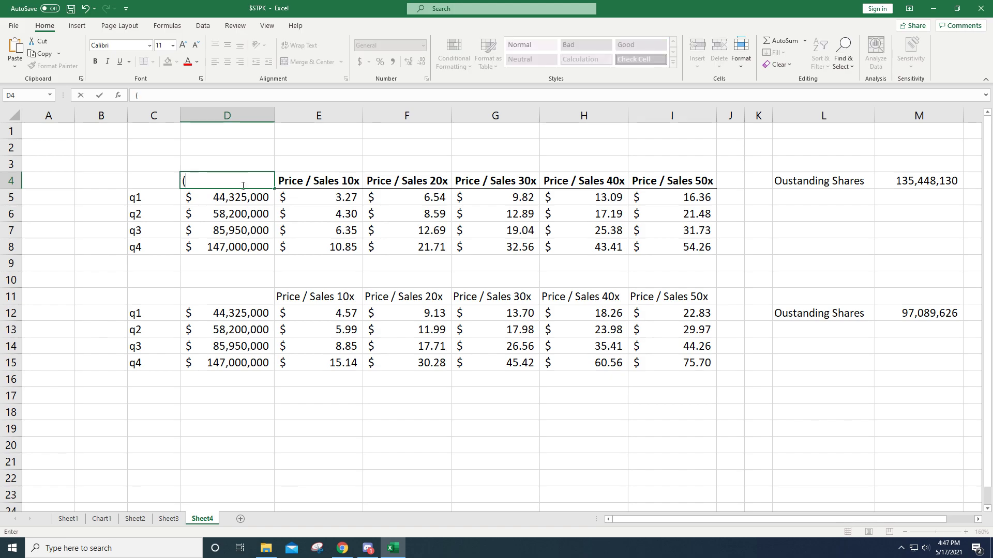
{"action": "type", "text": "TTM)"}
{"action": "key", "text": "Return"}
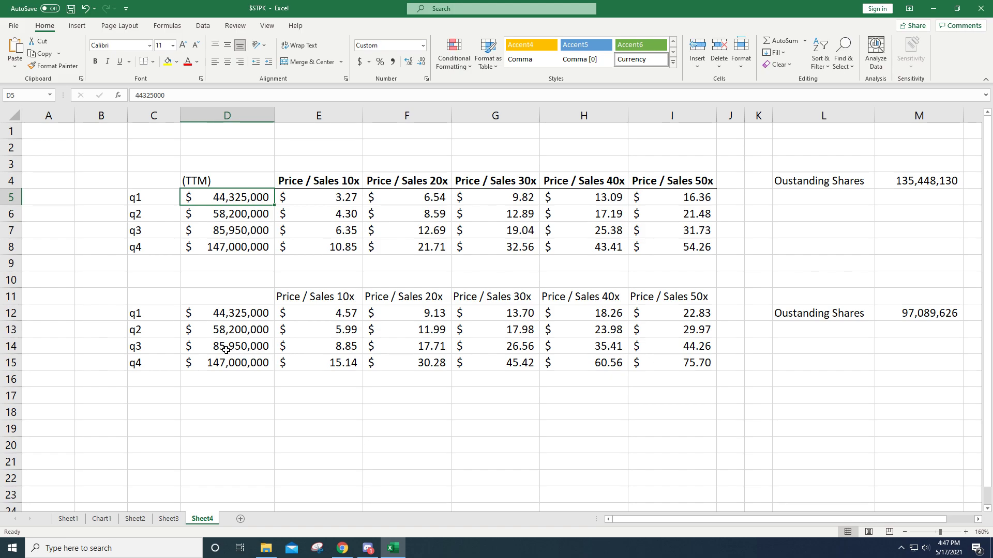
Center the (TTM) heading in D4 horizontally and vertically
{"action": "left_click", "coordinate": [211, 181]}
{"action": "left_click", "coordinate": [228, 62]}
{"action": "left_click", "coordinate": [227, 45]}
{"action": "left_click", "coordinate": [480, 484]}
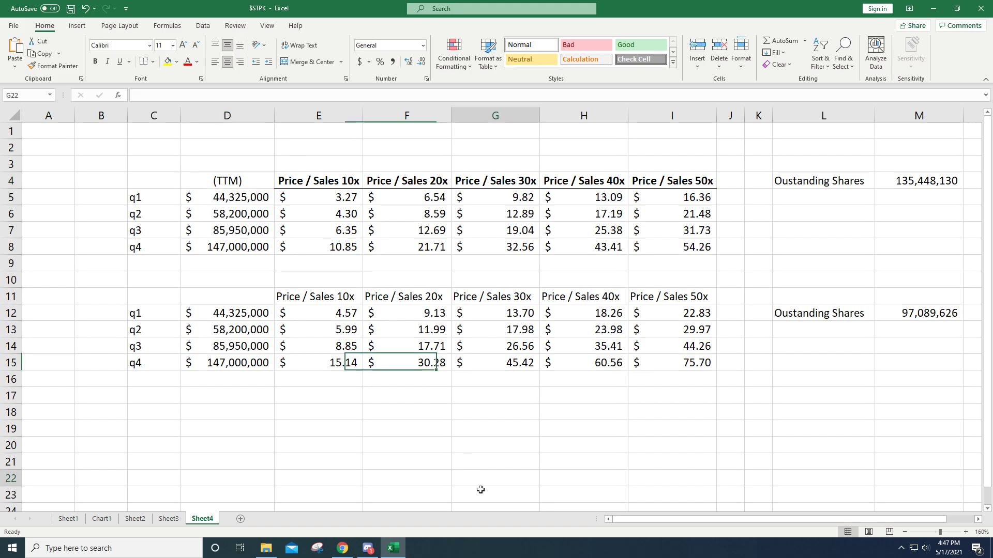
{"action": "left_click", "coordinate": [489, 430]}
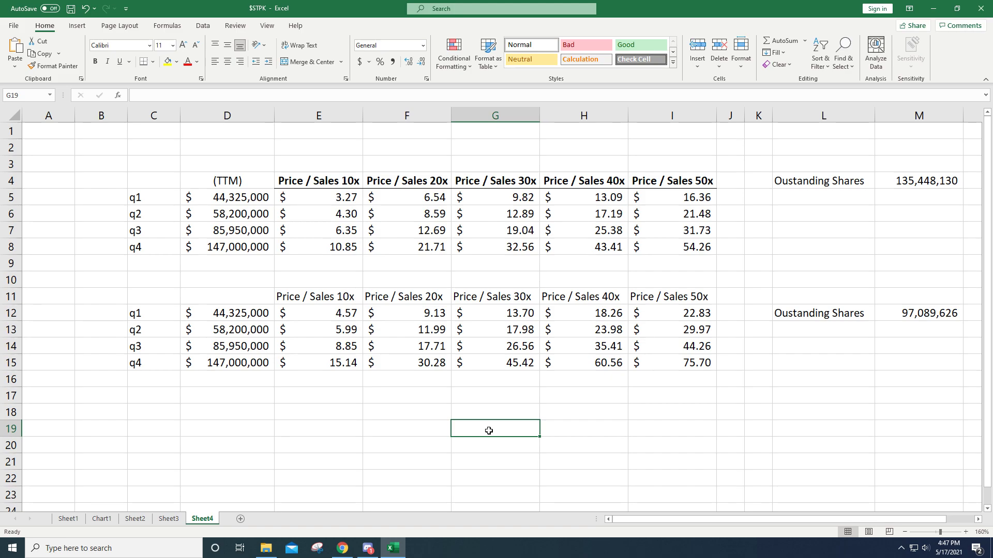
Copy the formatting of the headings in E4:I4 onto the lower table's Price / Sales headings in E11:I11
{"action": "left_click_drag", "start_coordinate": [350, 187], "coordinate": [654, 187]}
{"action": "left_click", "coordinate": [52, 66]}
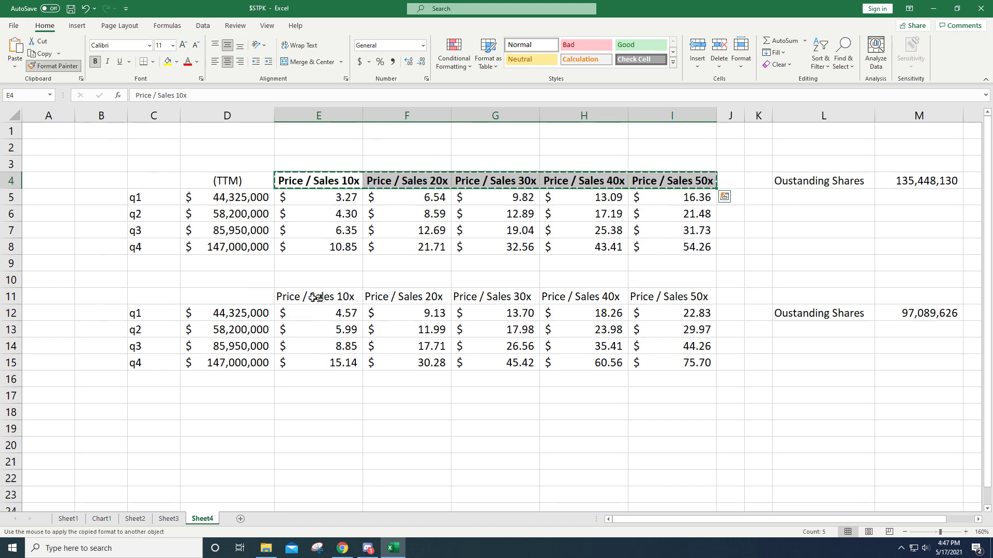
{"action": "left_click_drag", "start_coordinate": [309, 299], "coordinate": [664, 308]}
{"action": "left_click", "coordinate": [685, 407]}
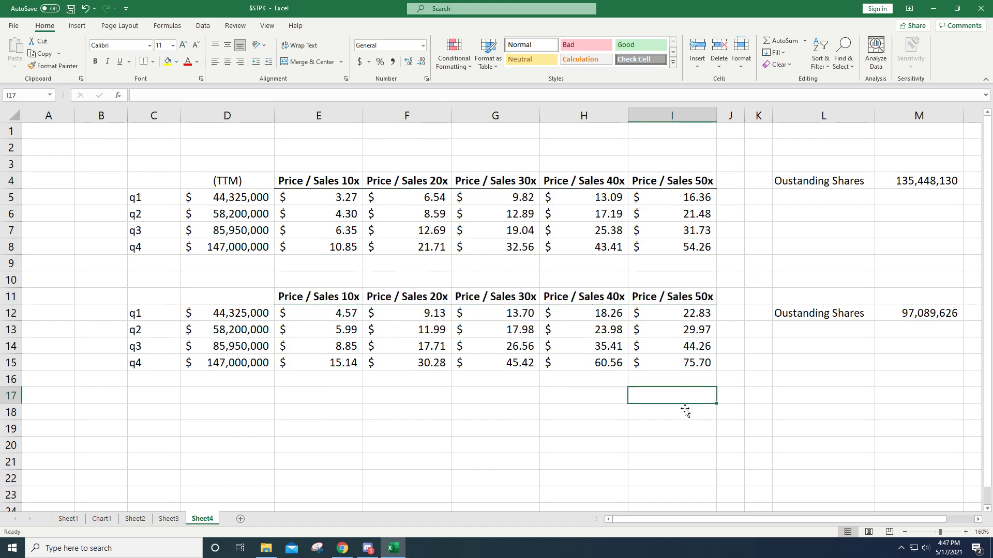